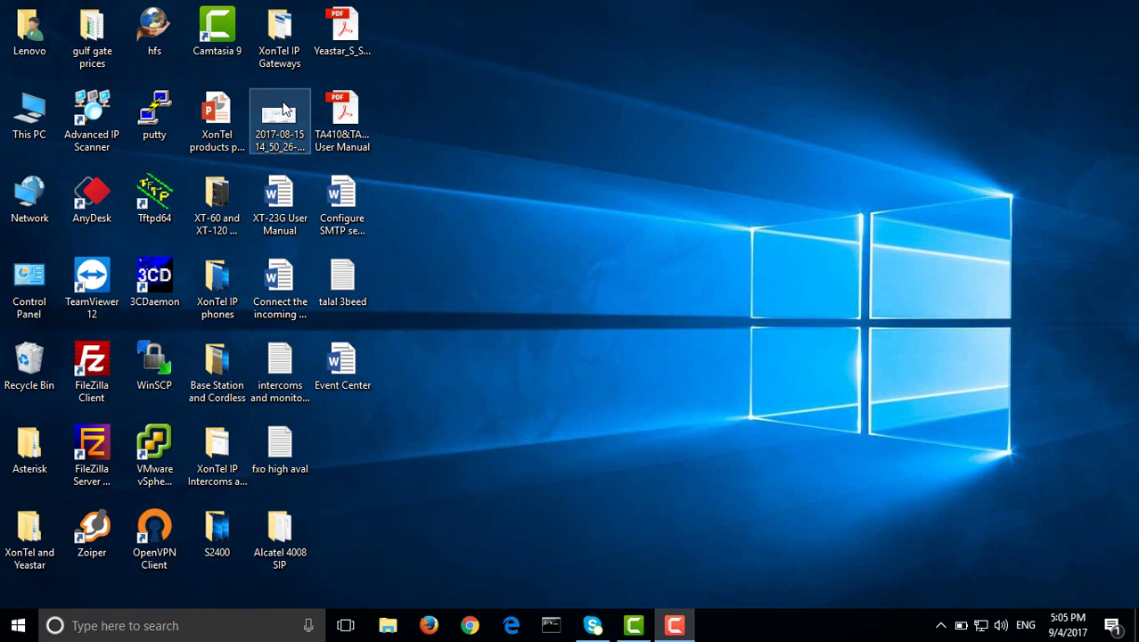
Open Firefox, load the PBX panel at 10.10.2.87, and log in with the administrator credentials
click(429, 625)
click(181, 43)
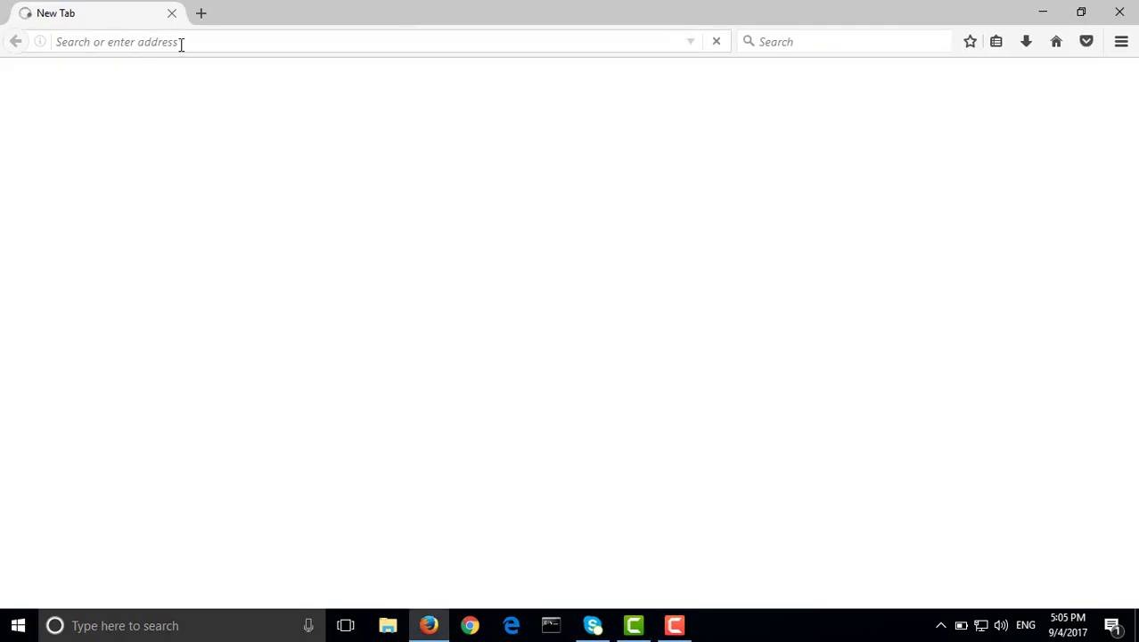
text(10.10.2.87/)
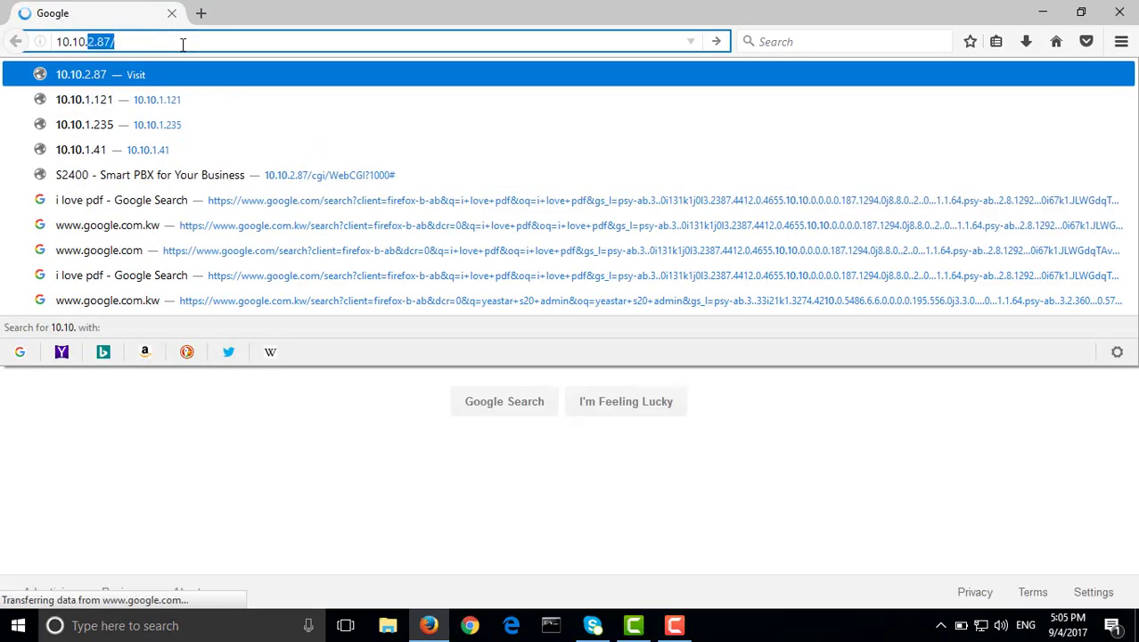
key(Return)
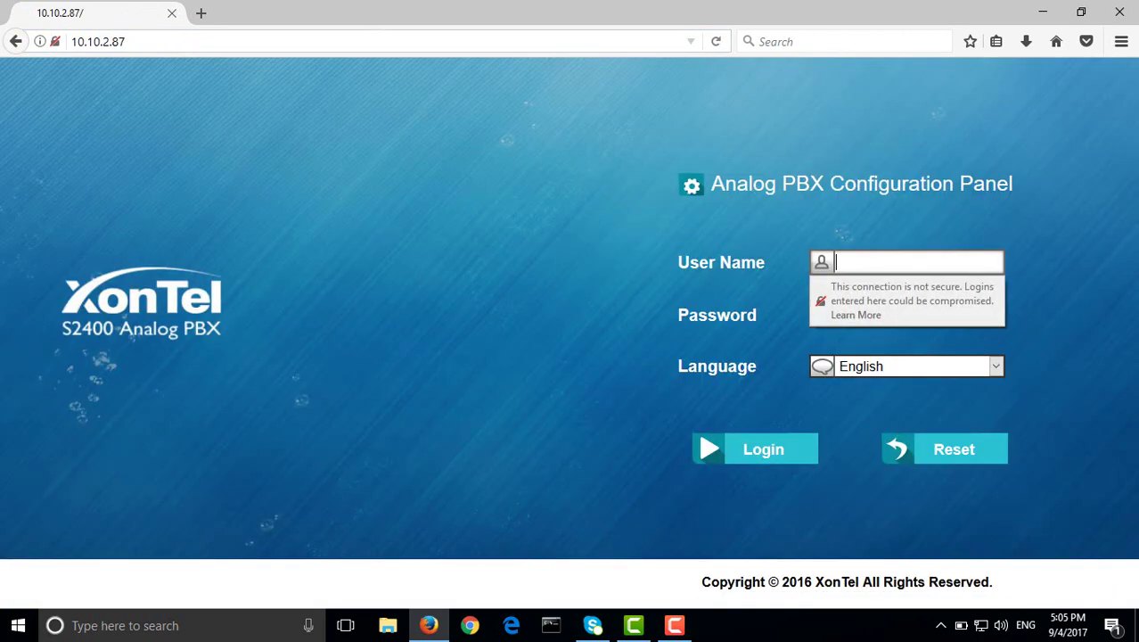
text(admin)
key(Tab)
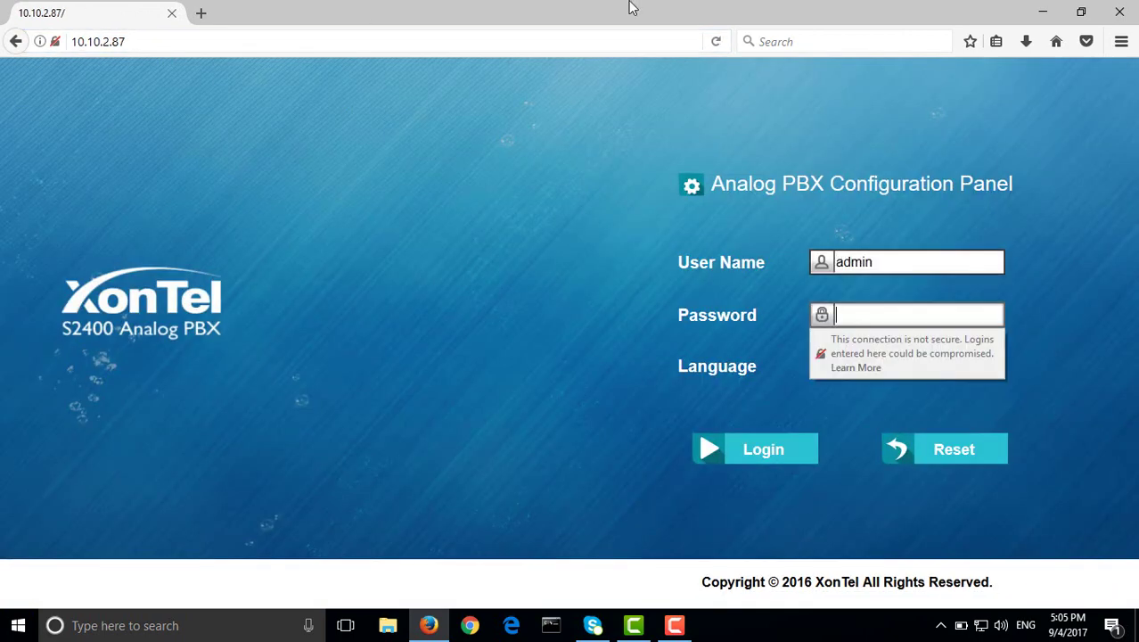
text(1234567890)
key(Return)
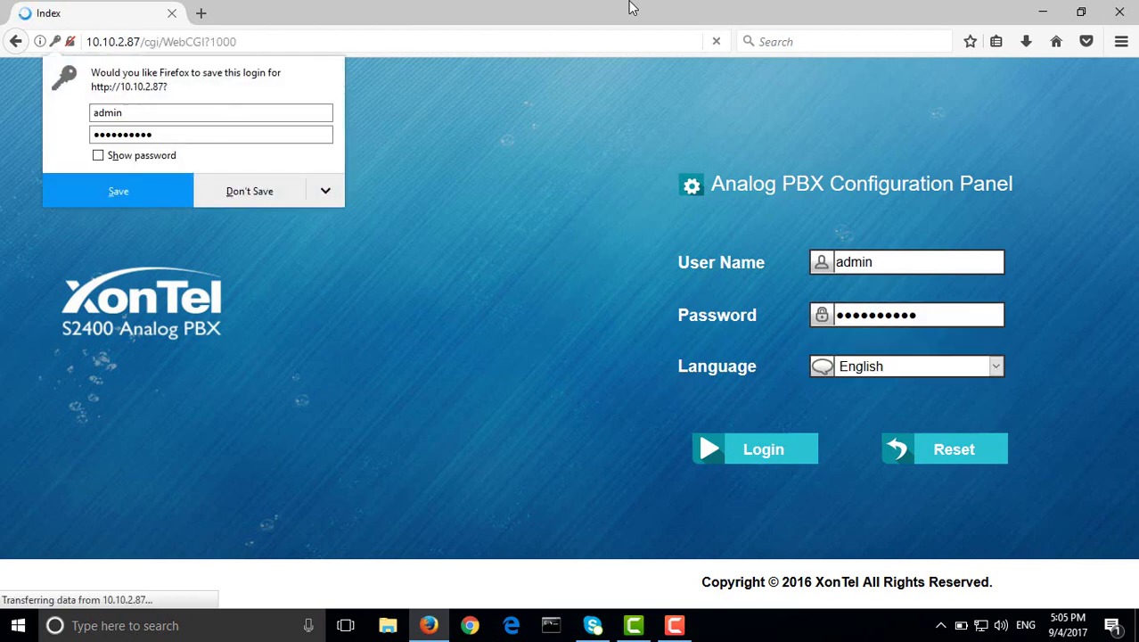
Decline saving the login and go to PIN Settings under Advanced Settings
click(250, 190)
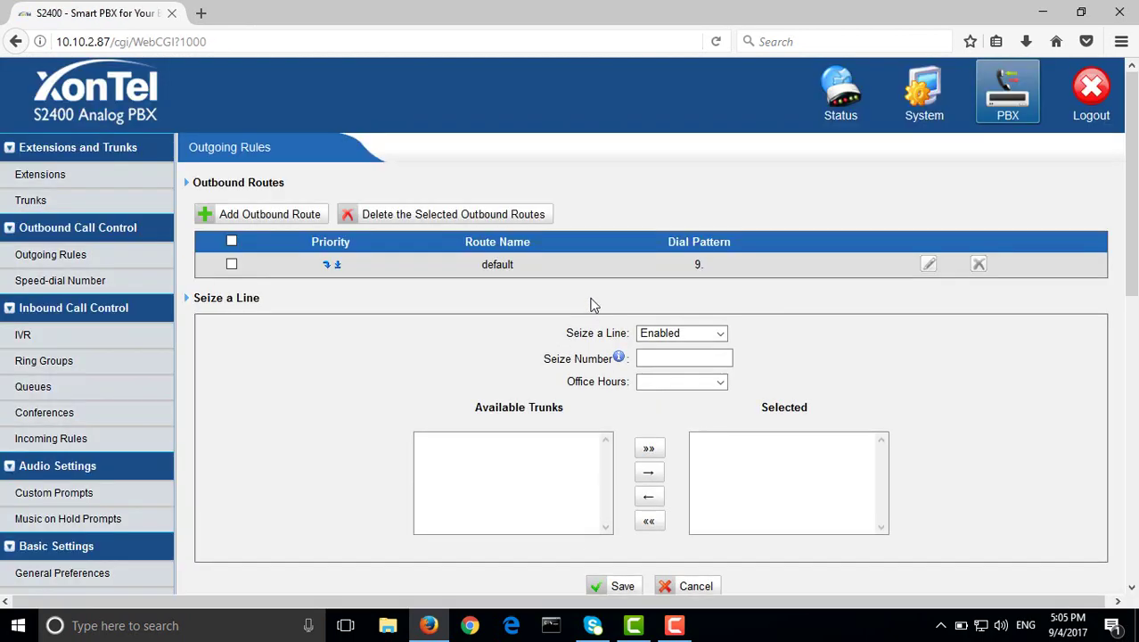
scroll(401, 303, down, 5)
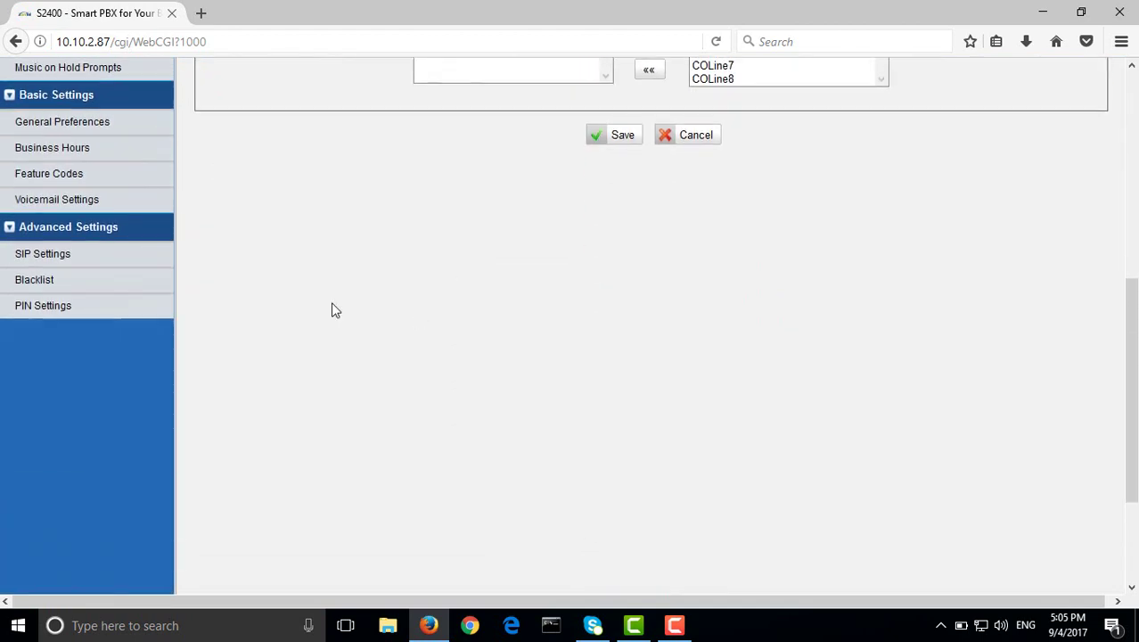
click(66, 284)
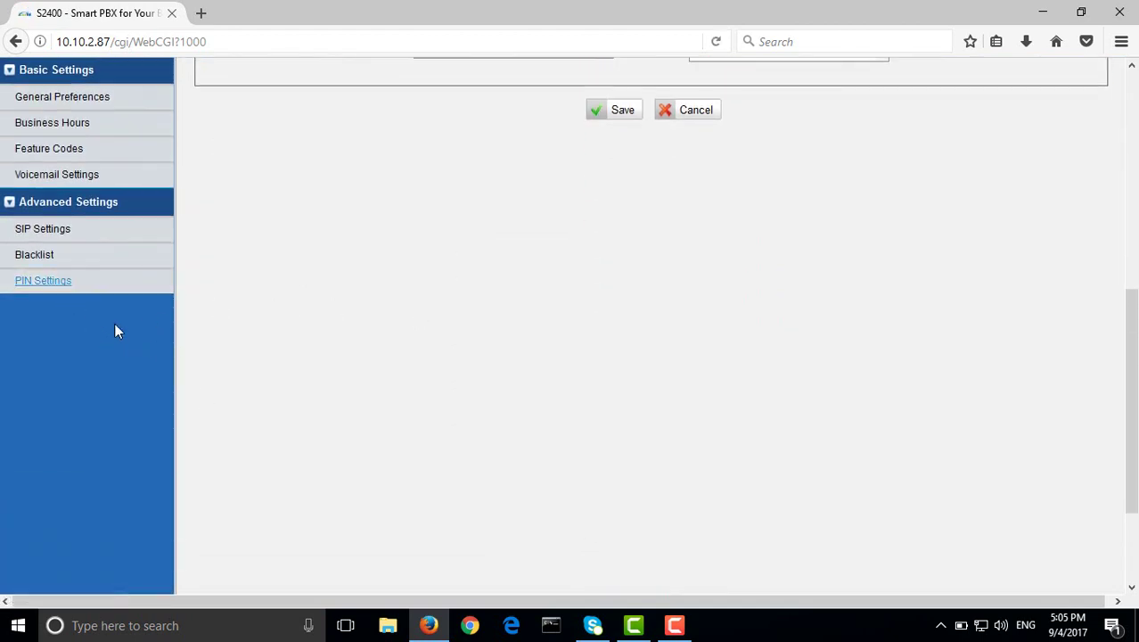
click(46, 285)
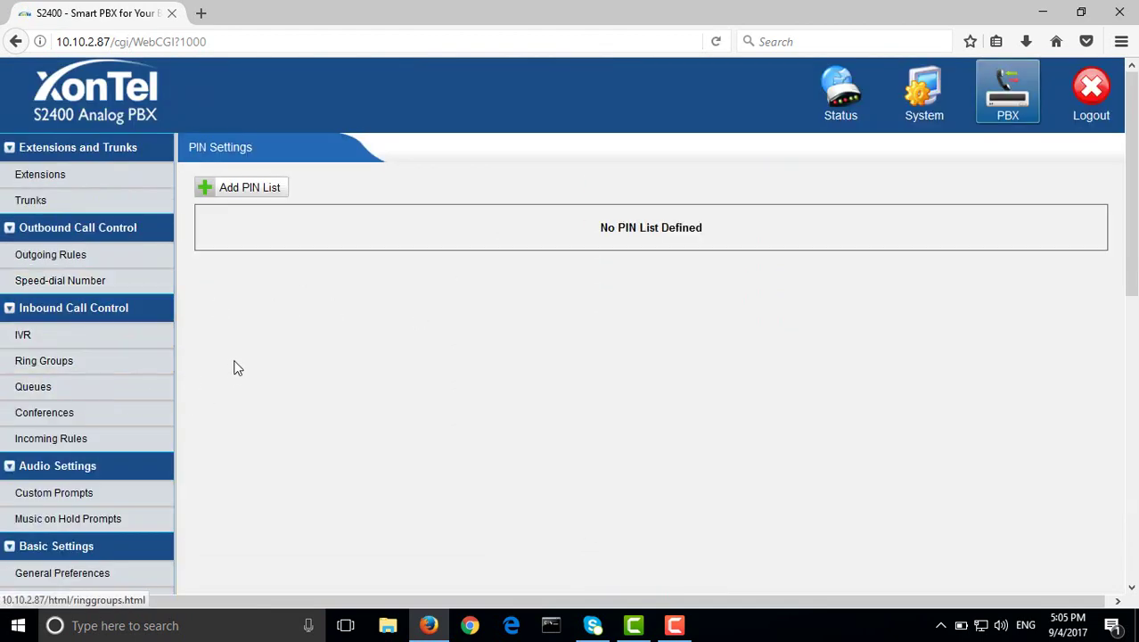
Start a new PIN list named 'international' with Record In CDR set to Yes
click(247, 189)
click(636, 231)
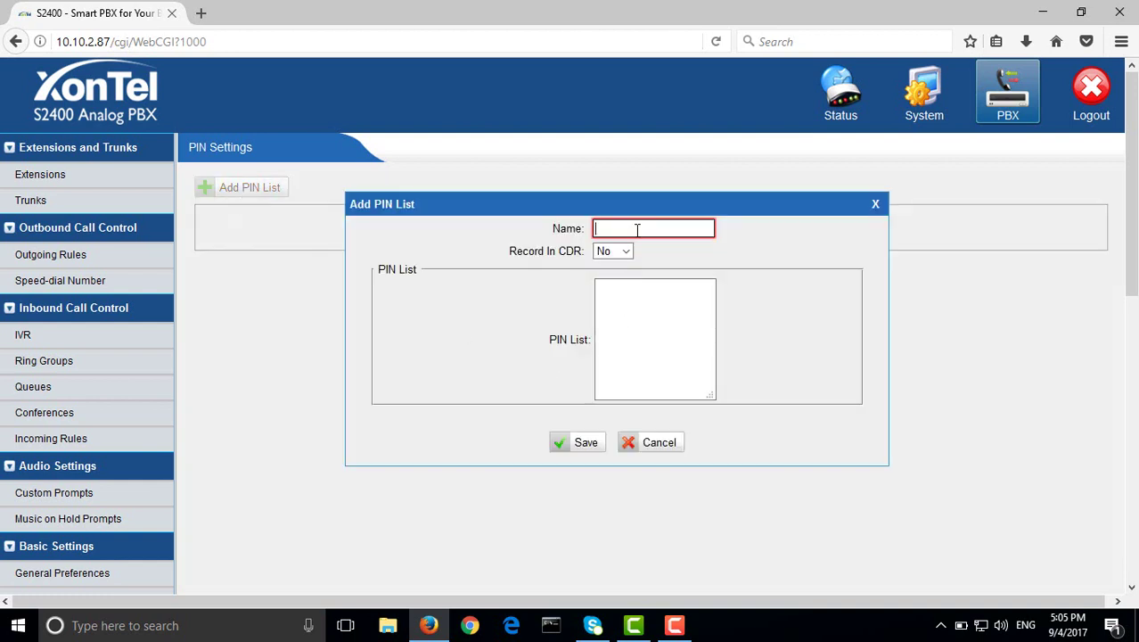
text(inter)
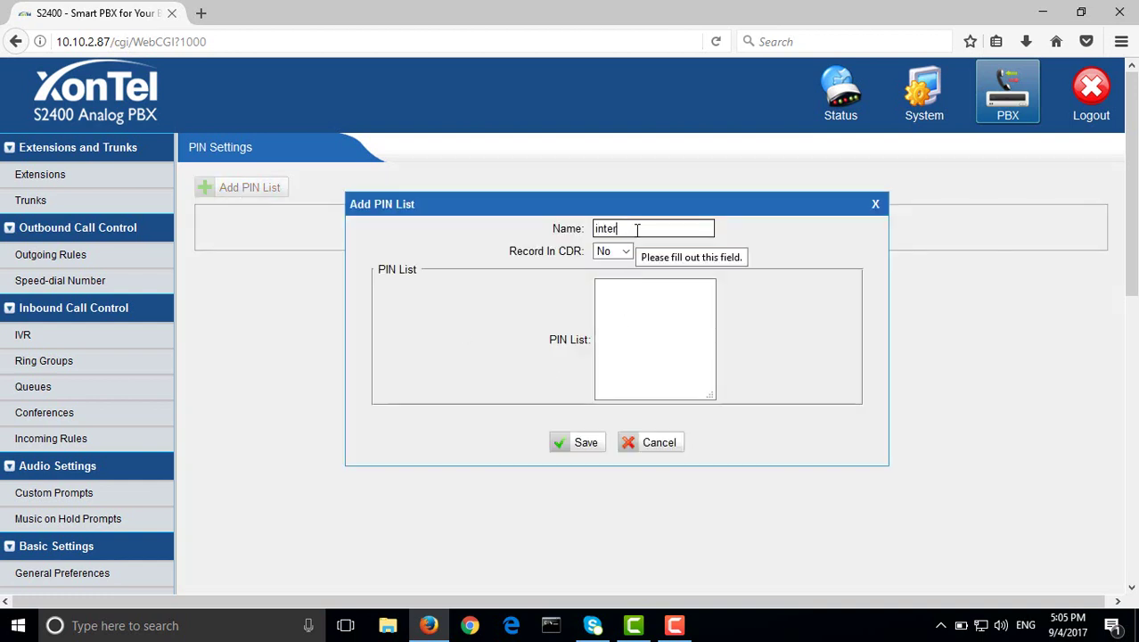
text(national)
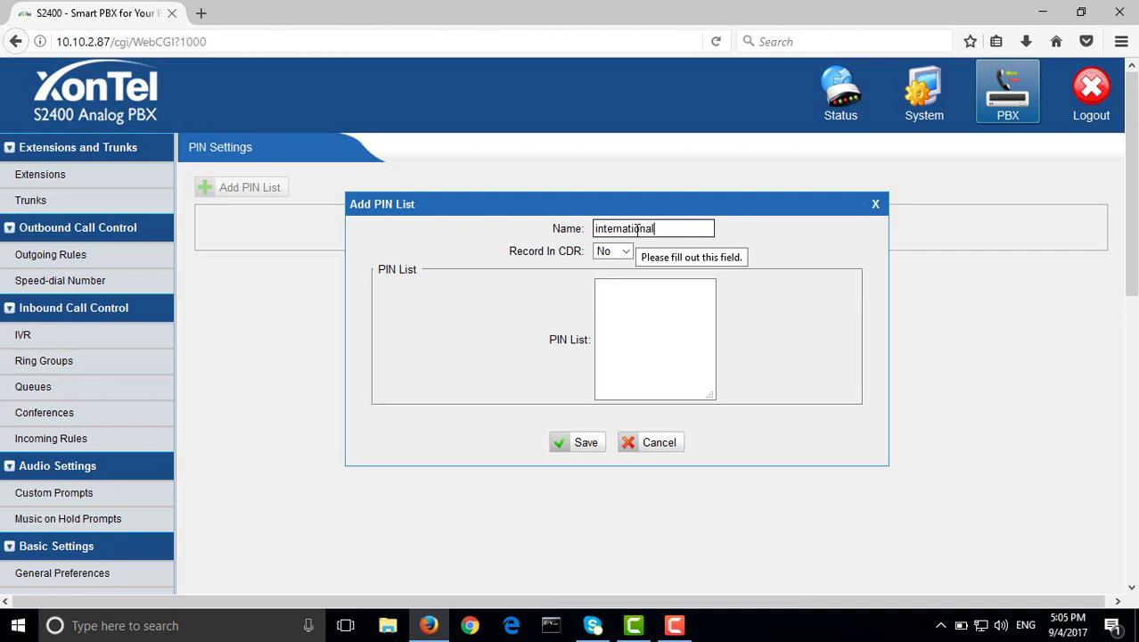
key(Tab)
click(625, 254)
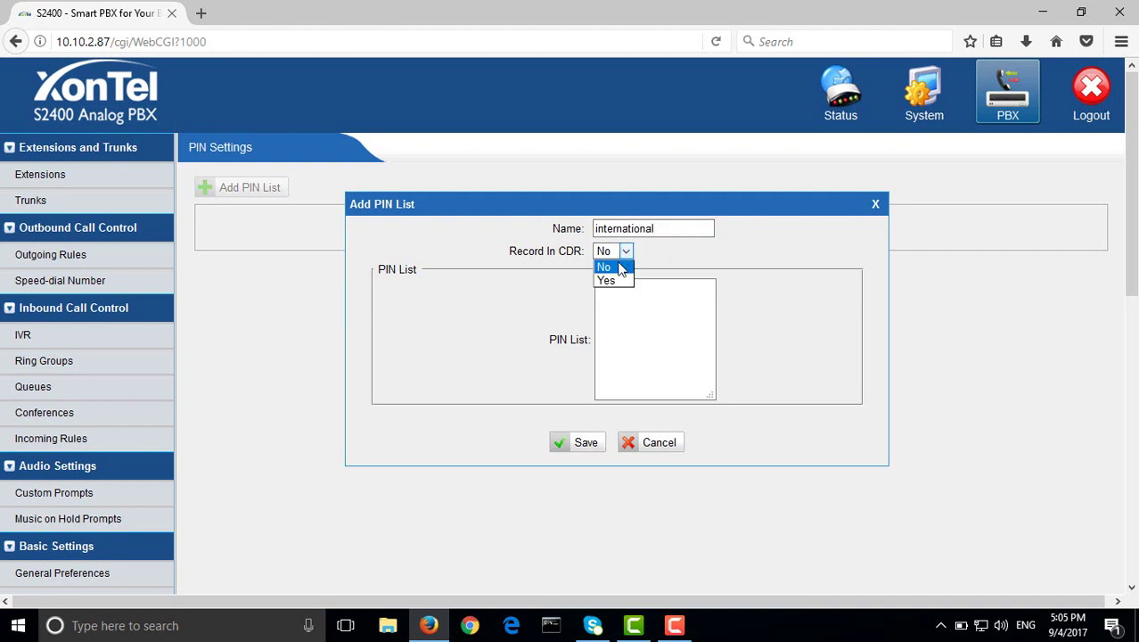
click(619, 279)
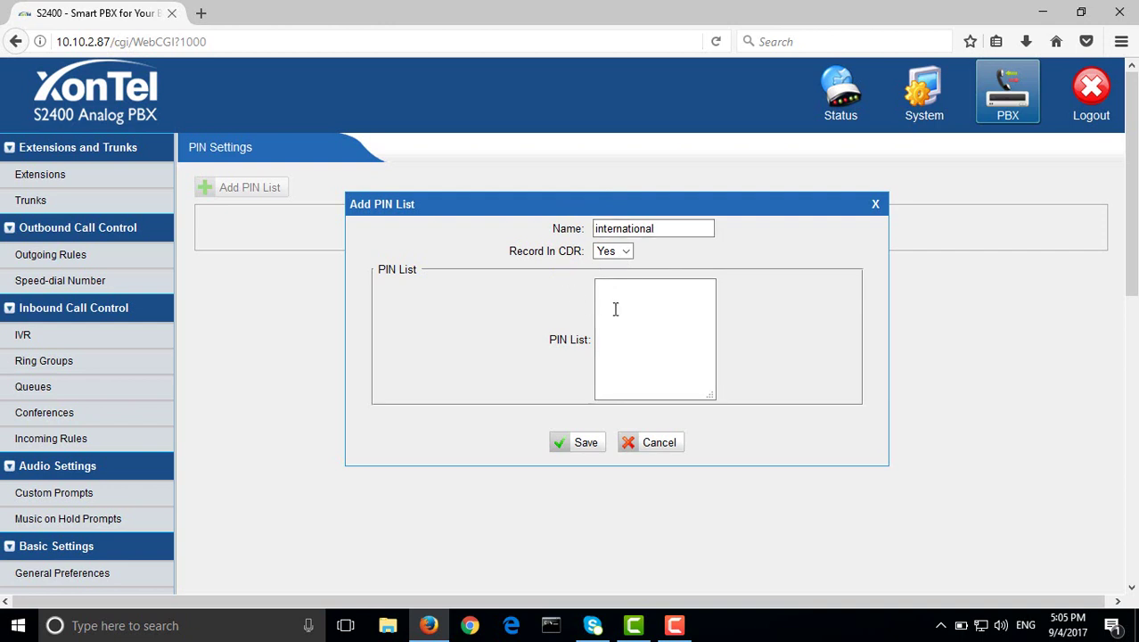
click(671, 361)
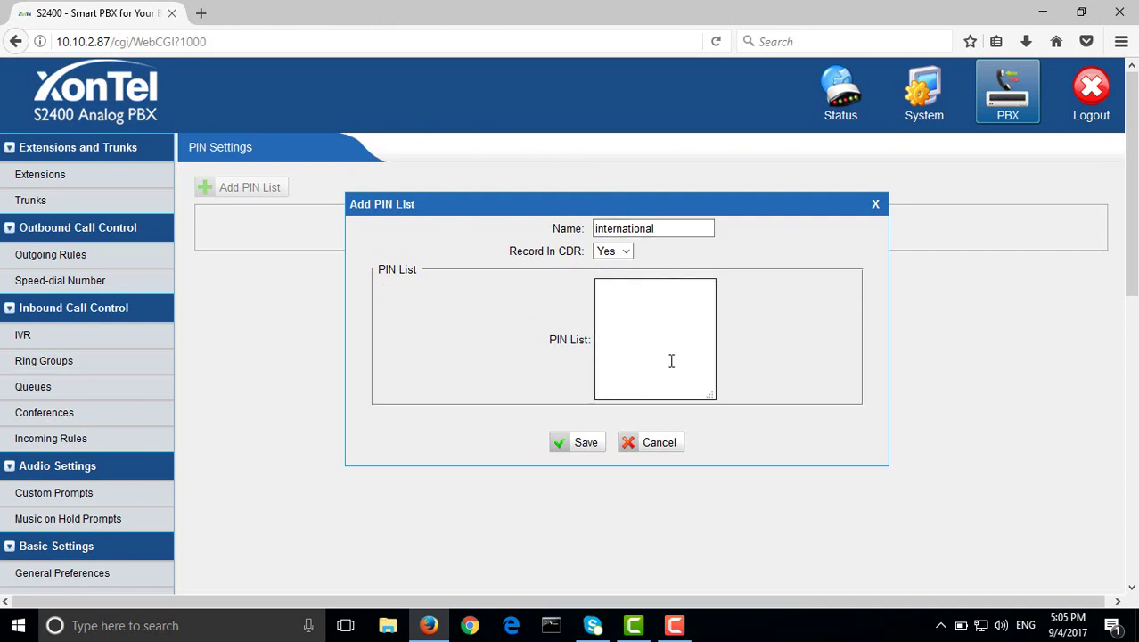
text(007 )
text(008 )
text(006)
click(577, 443)
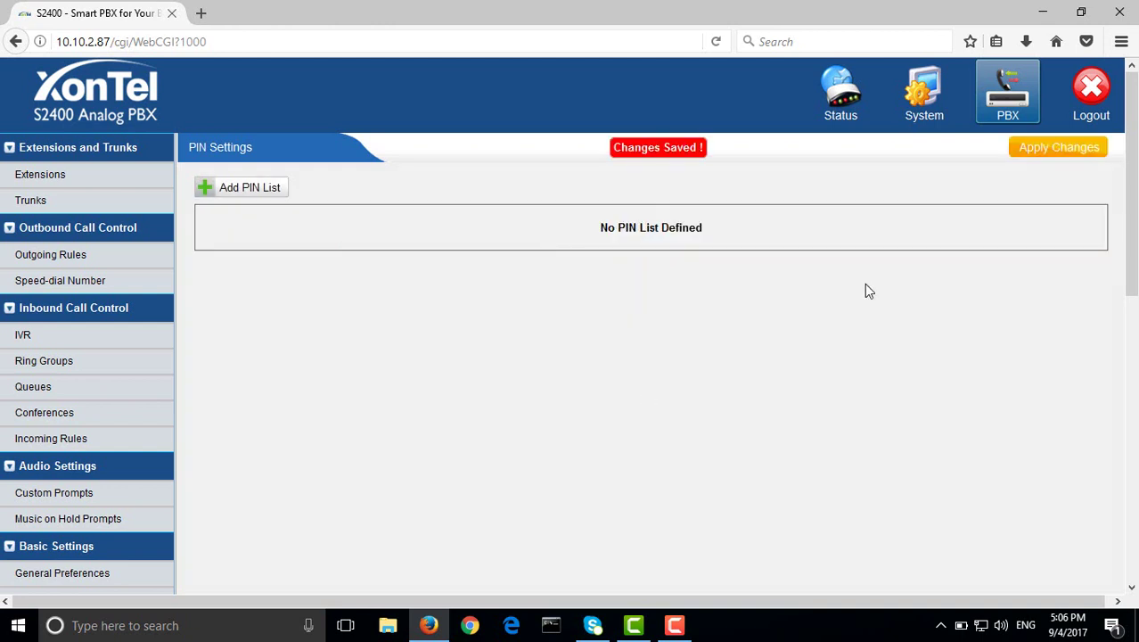
click(1077, 153)
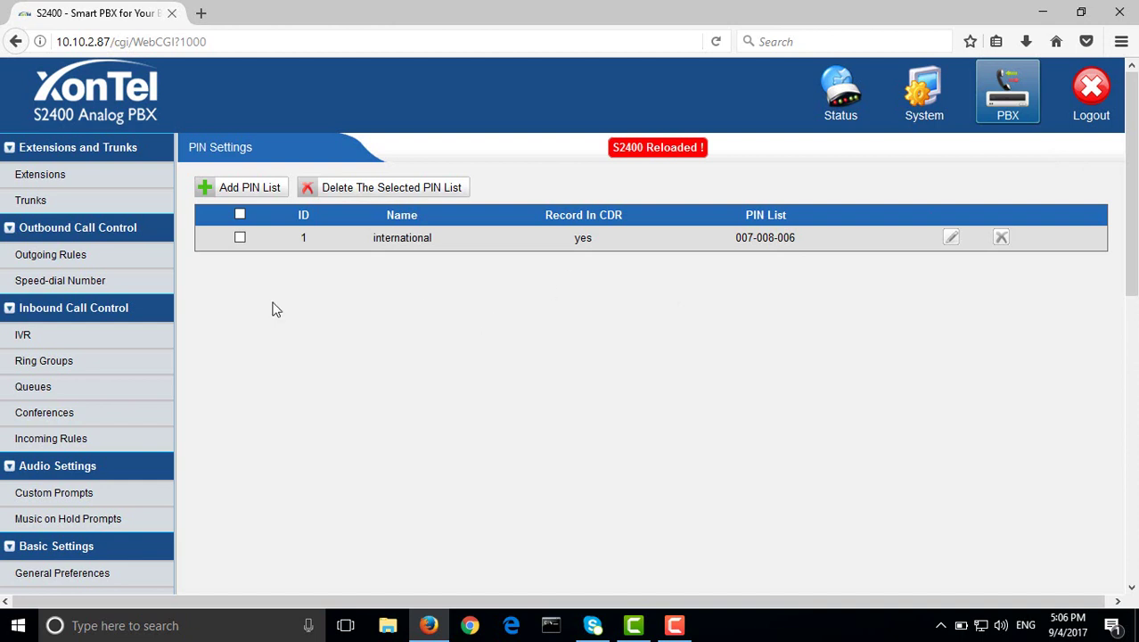
click(78, 258)
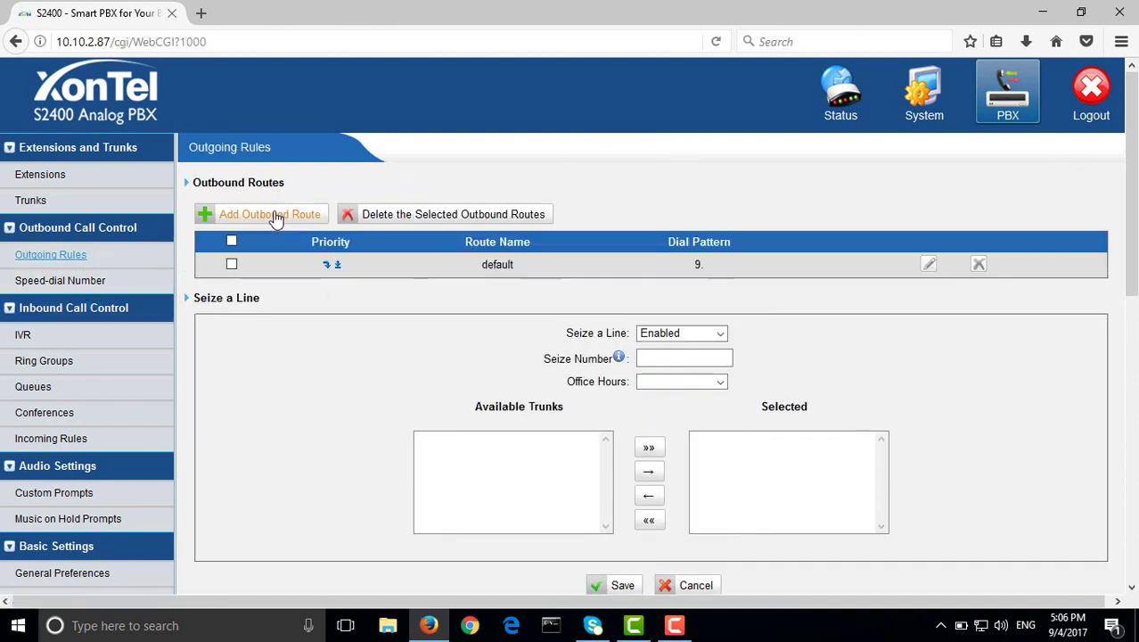
Start a new outbound route named 'international', protected by the international PIN list
click(268, 215)
click(614, 231)
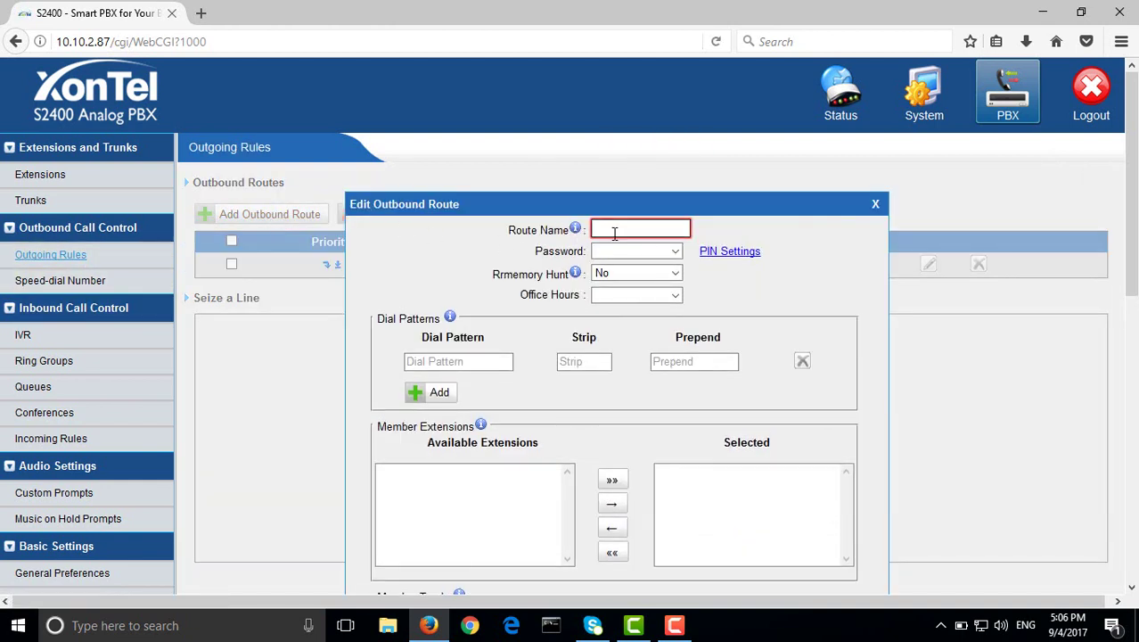
text(interna)
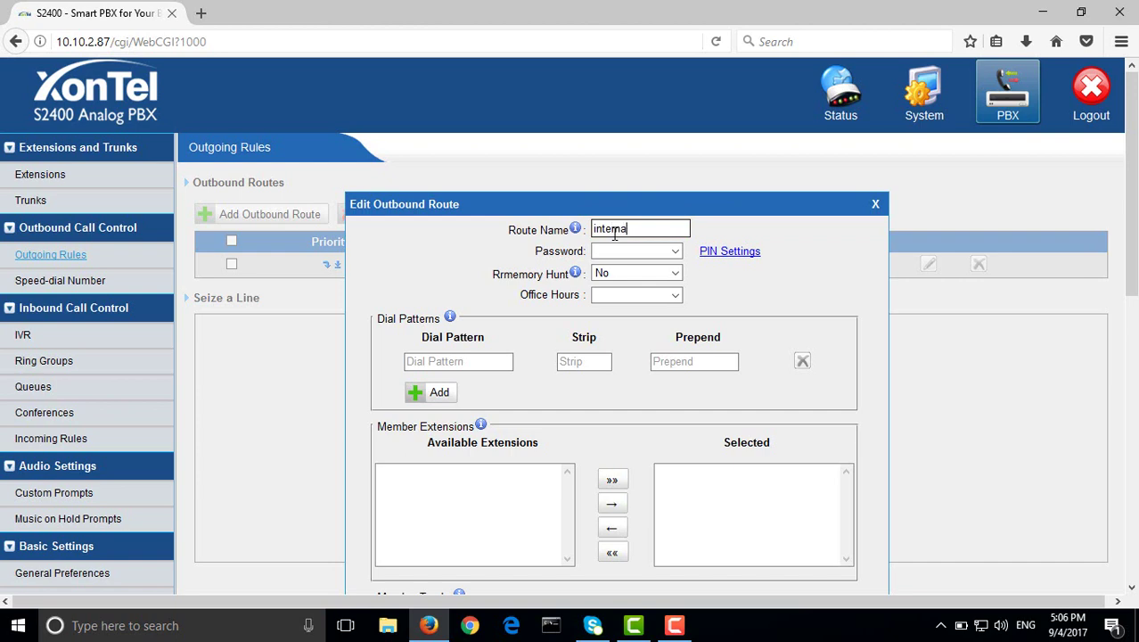
text(tional)
click(628, 251)
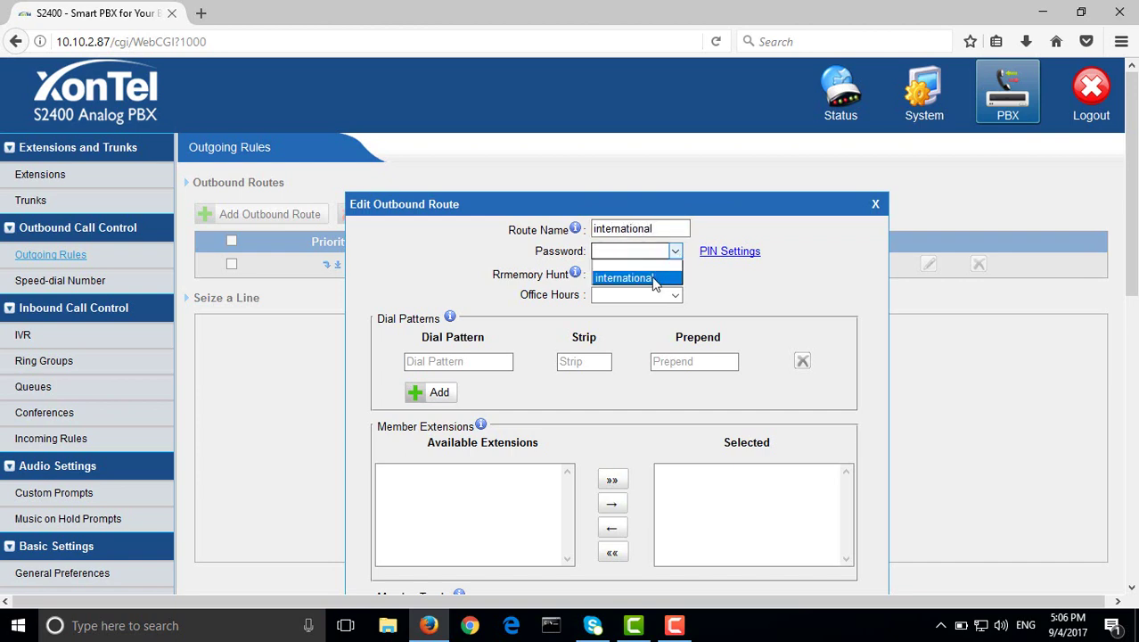
click(651, 279)
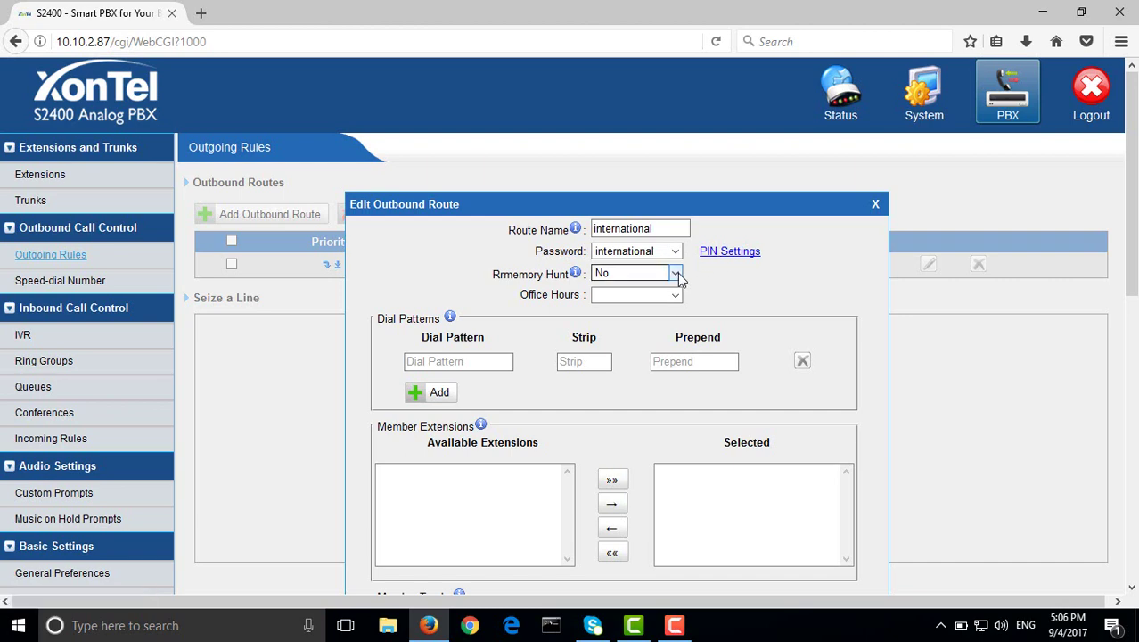
Enter dial pattern 00., leave digits-to-strip empty, then discard the unsaved route form
scroll(675, 284, down, 1)
scroll(674, 283, down, 2)
click(501, 267)
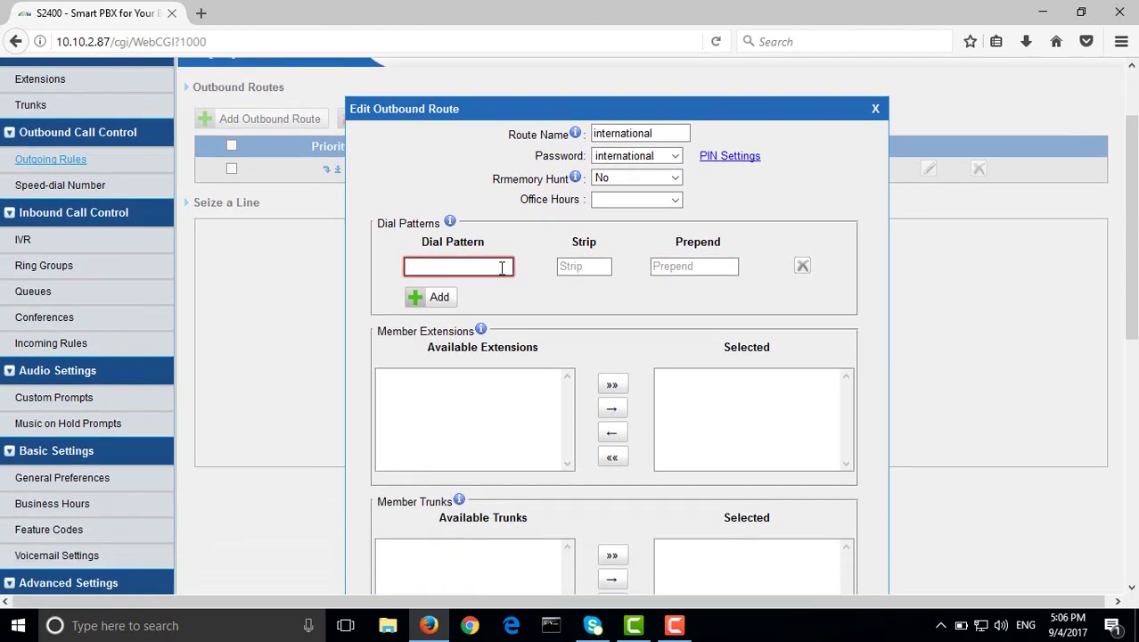
text(00)
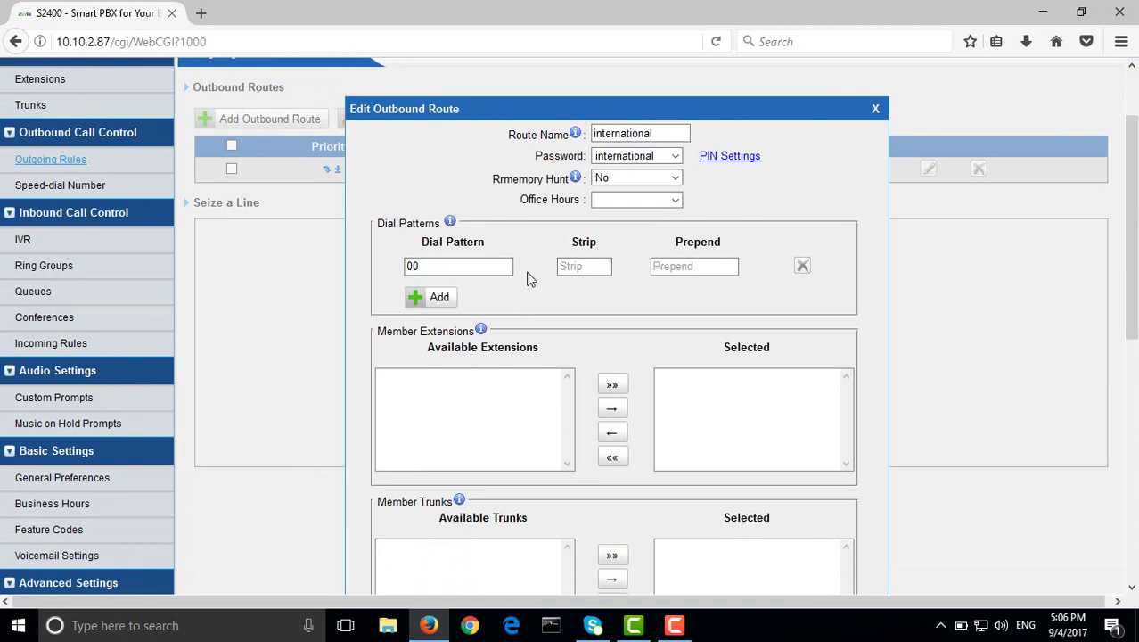
text(.)
click(564, 265)
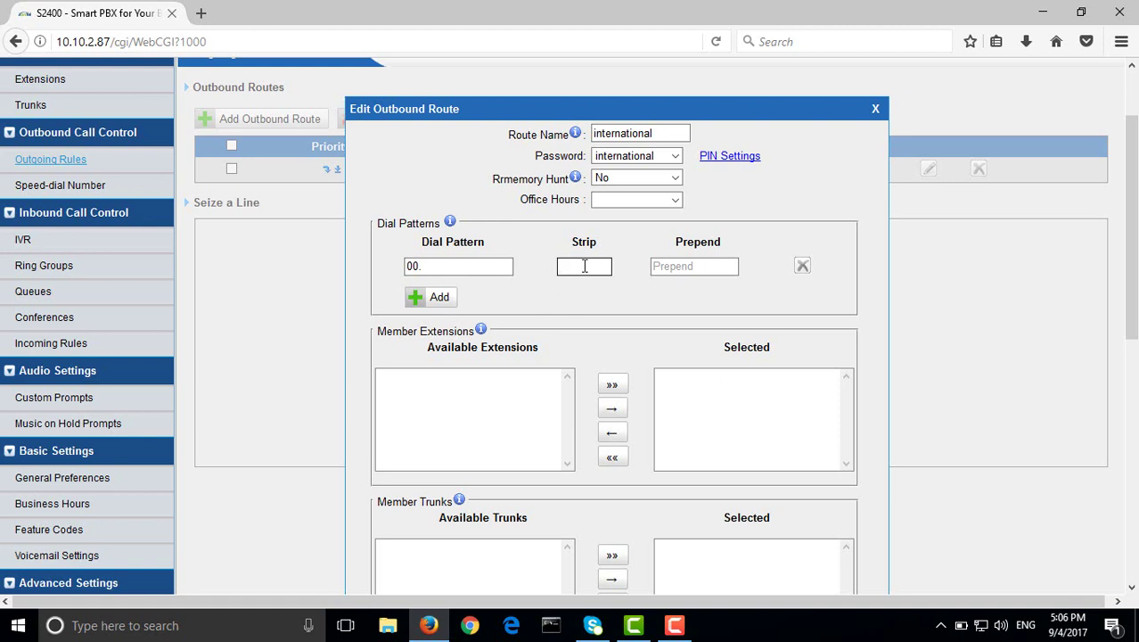
text(2)
key(BackSpace)
click(419, 267)
double_click(419, 268)
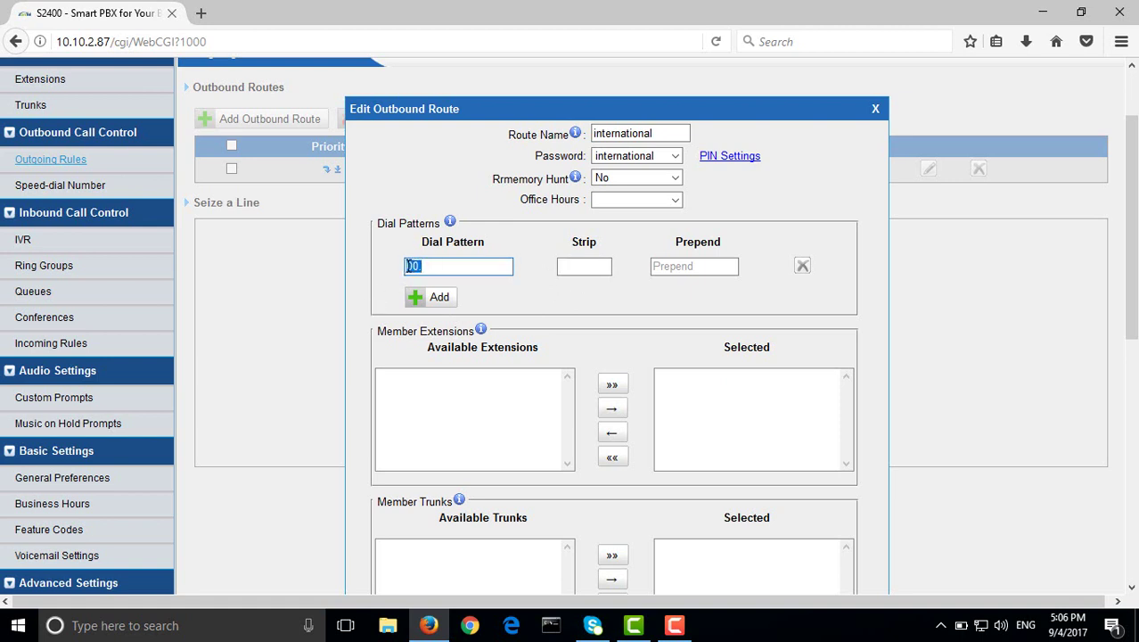
click(435, 270)
click(879, 109)
Start a fresh route with all extensions as members, dial pattern 00., and PIN list international
click(263, 214)
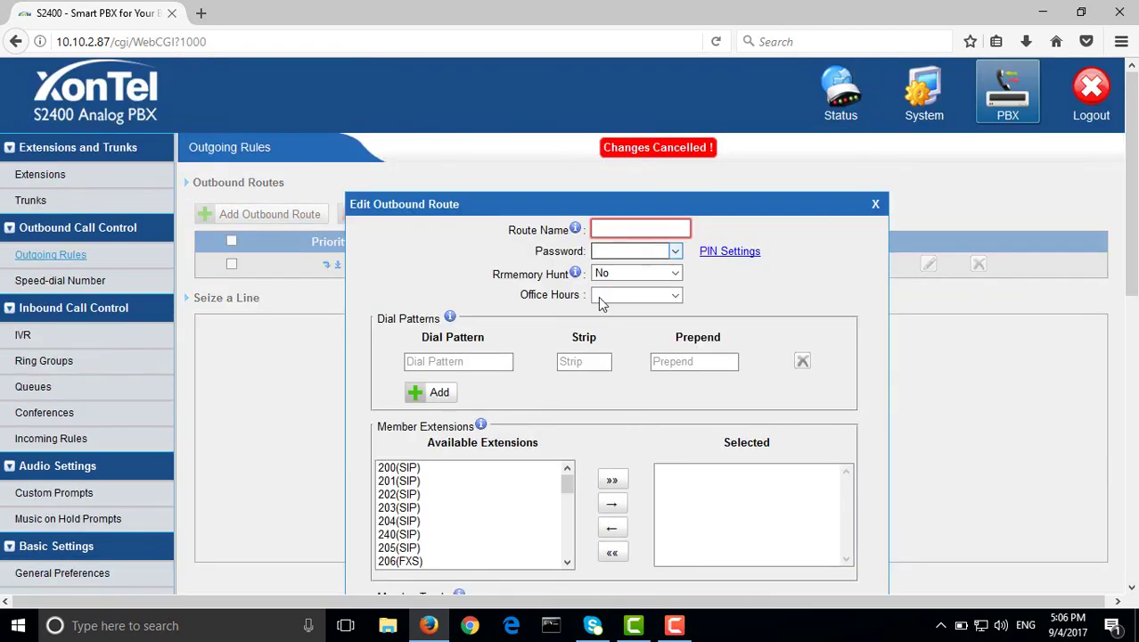
click(611, 480)
click(635, 233)
click(635, 234)
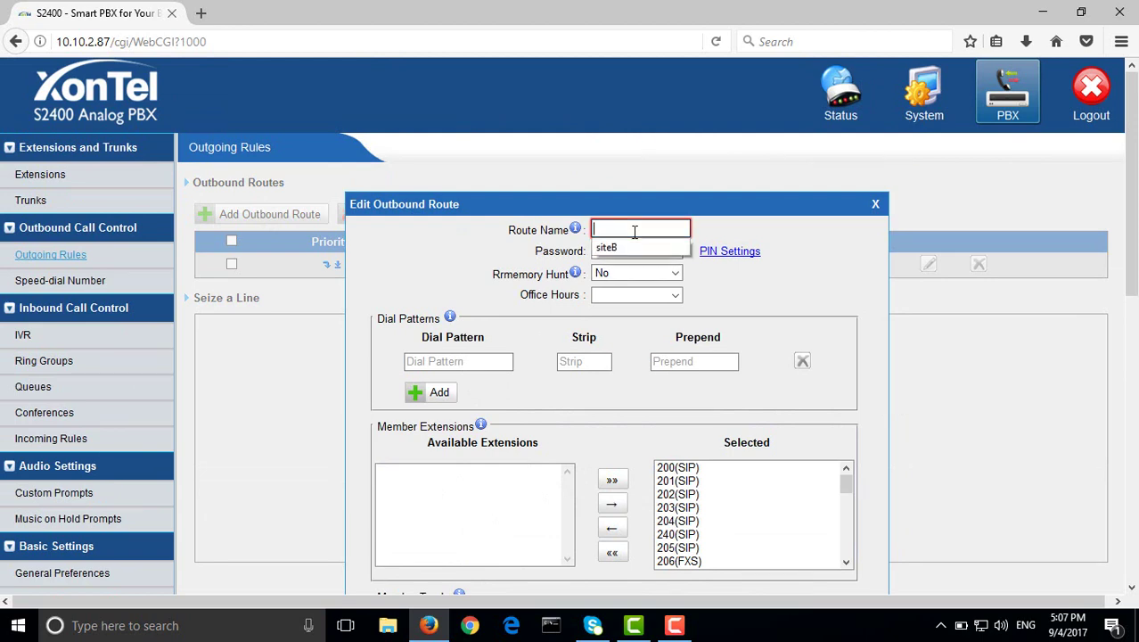
click(481, 357)
text(00.)
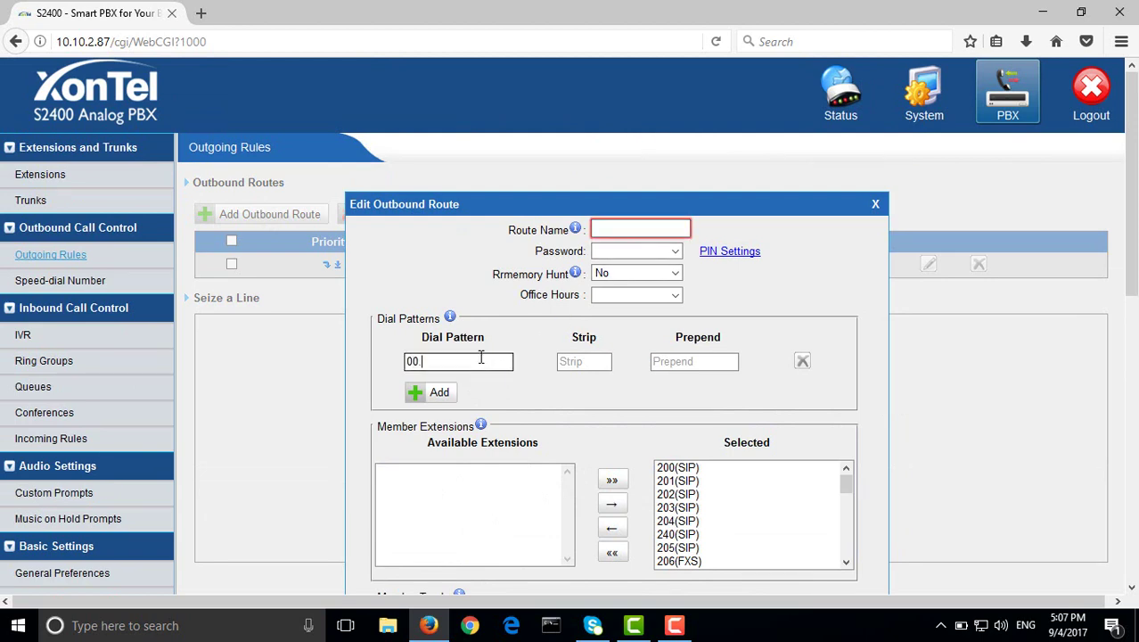
click(635, 251)
click(624, 276)
Name the route 'international' and select COLine5(CO) as its outgoing trunk
click(634, 230)
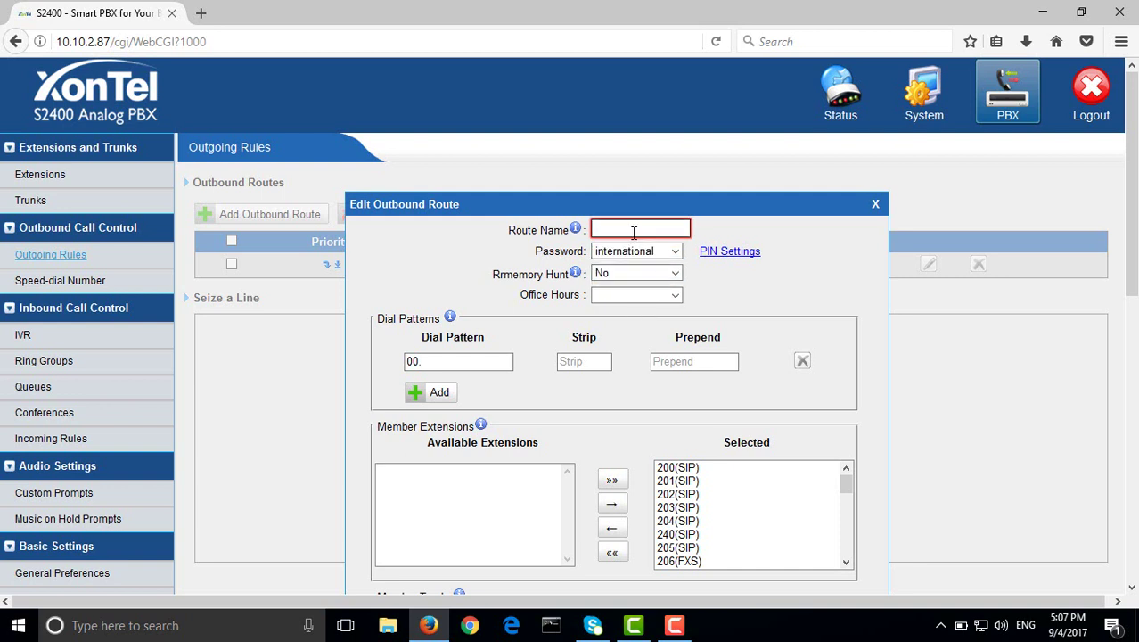
text(international)
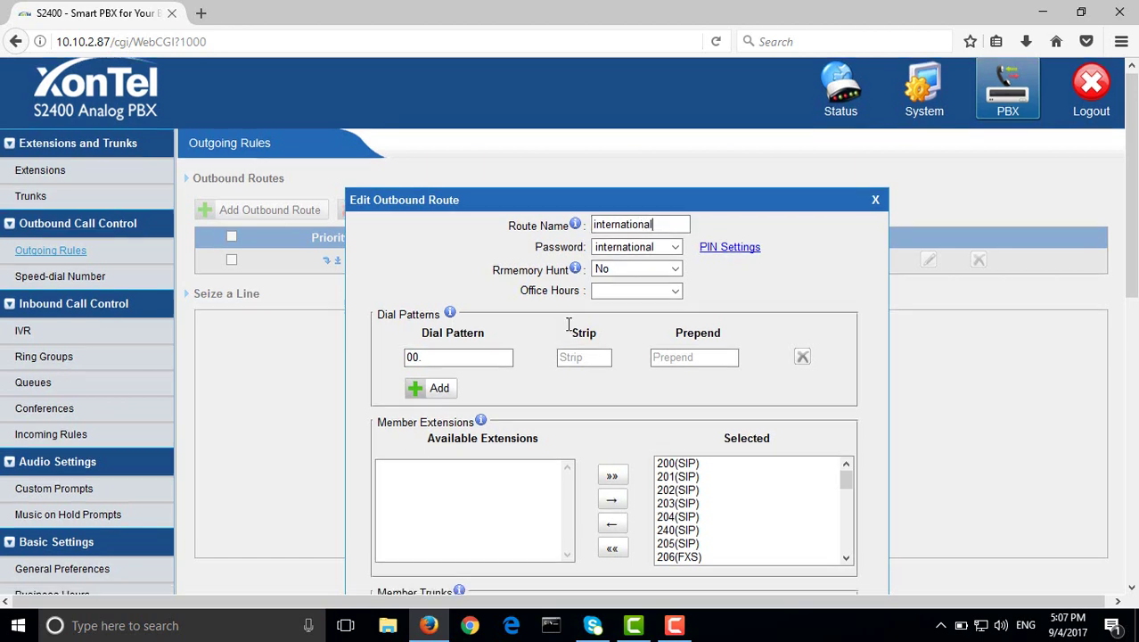
scroll(571, 329, down, 3)
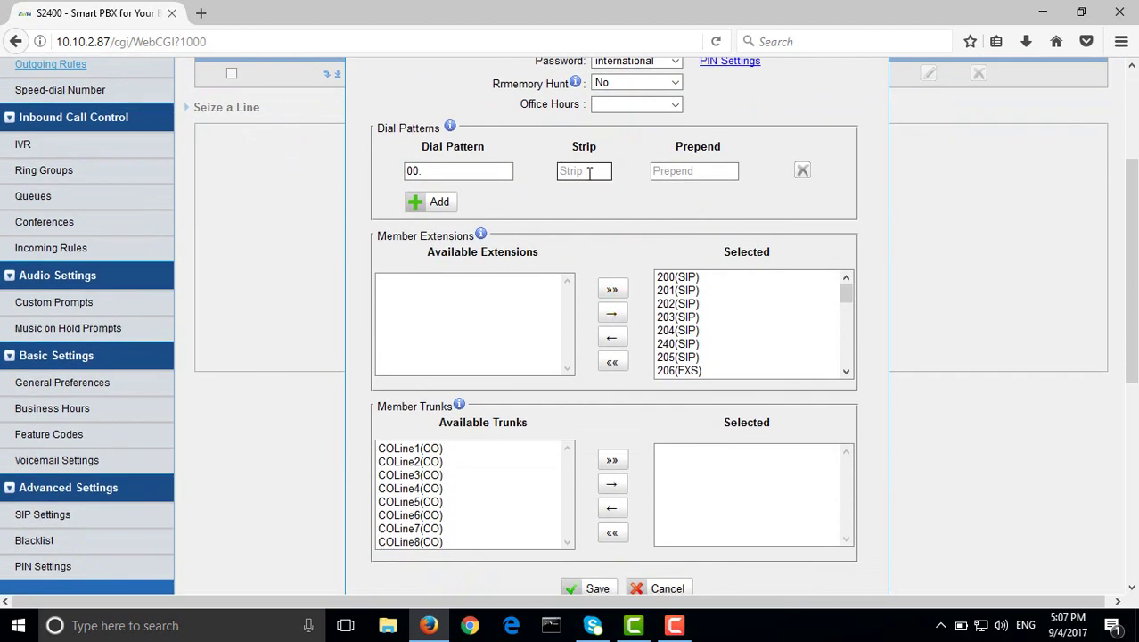
scroll(450, 459, down, 1)
scroll(450, 459, down, 2)
click(423, 409)
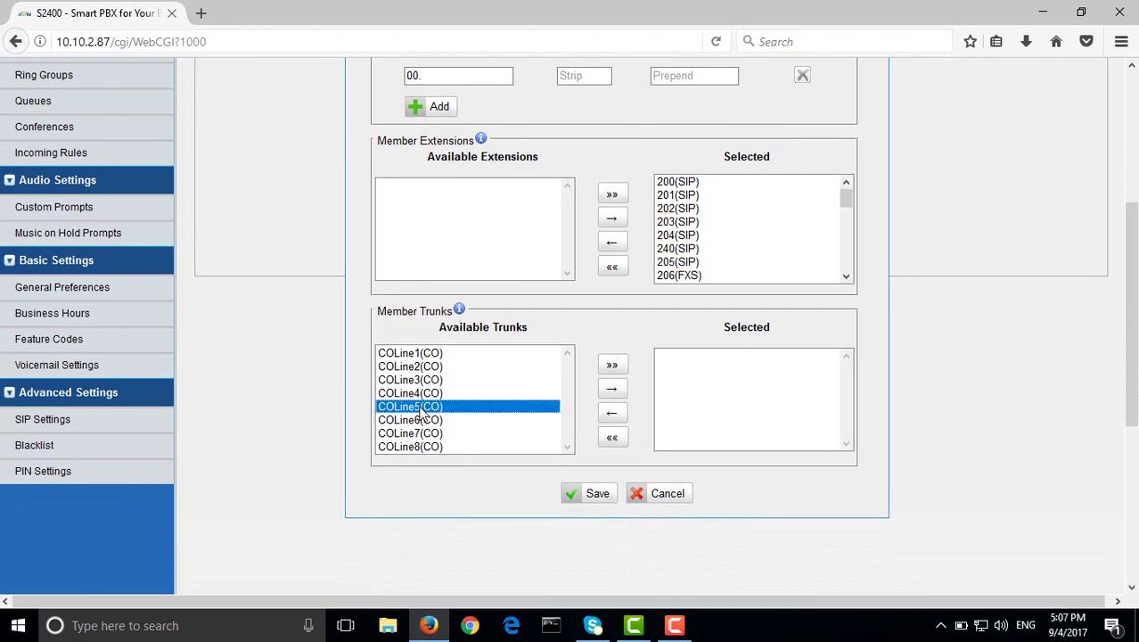
click(611, 388)
scroll(767, 402, up, 4)
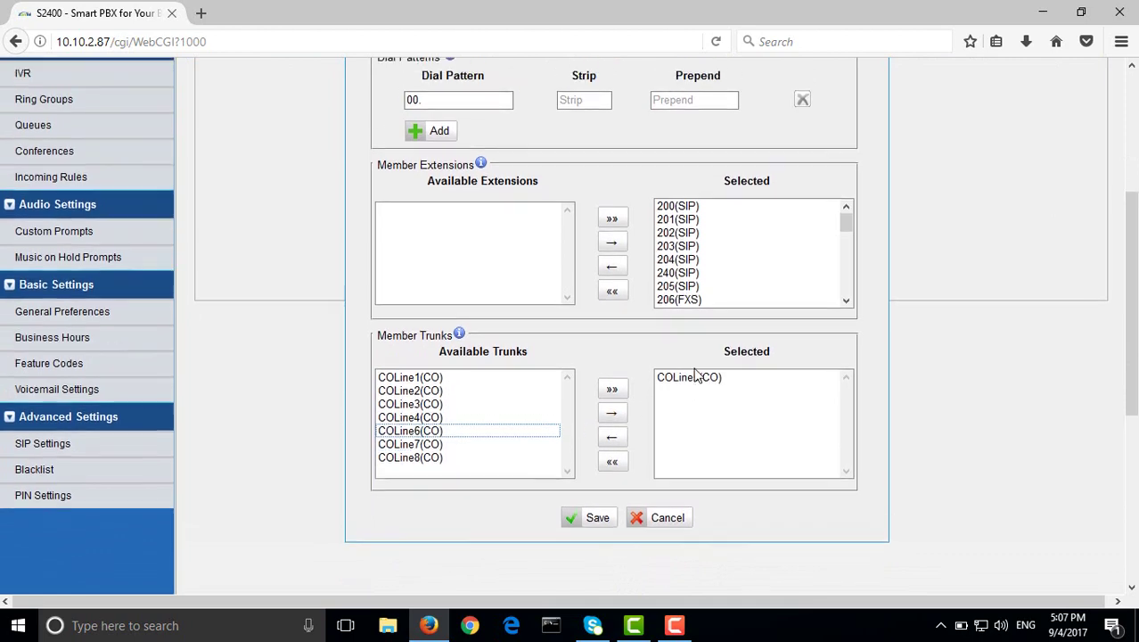
scroll(771, 408, down, 1)
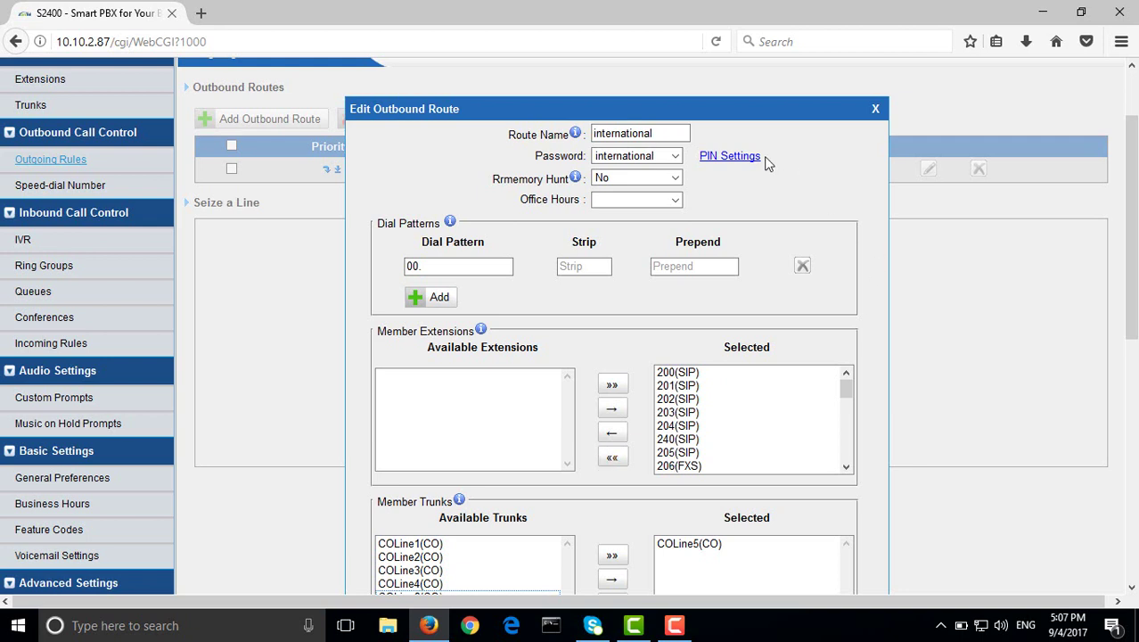
drag(760, 160, 703, 164)
click(728, 196)
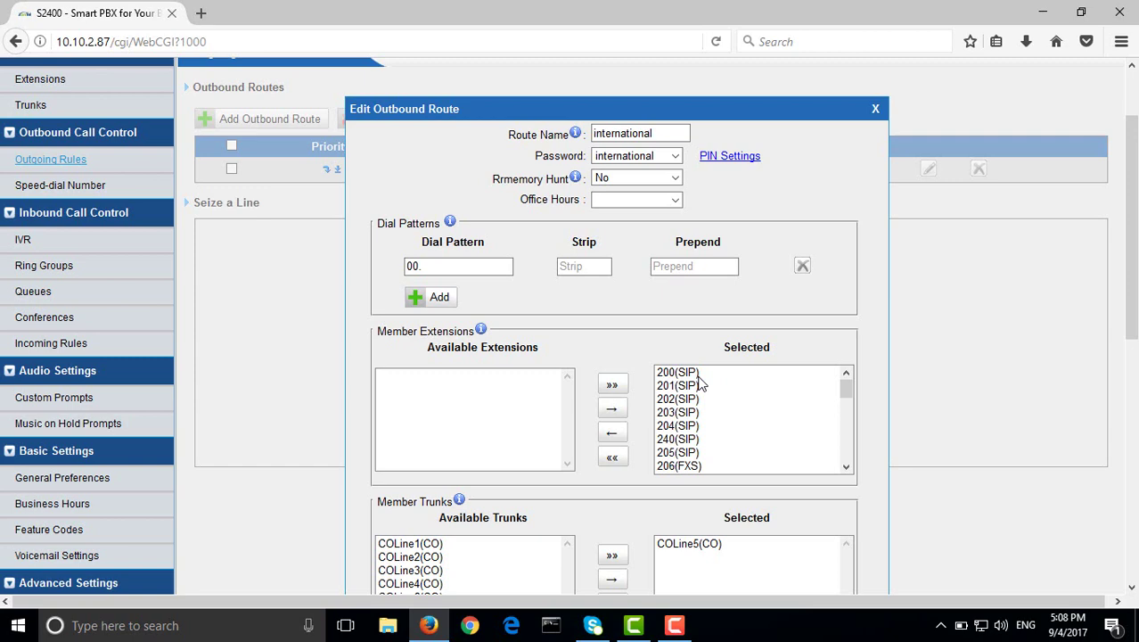
scroll(700, 388, down, 7)
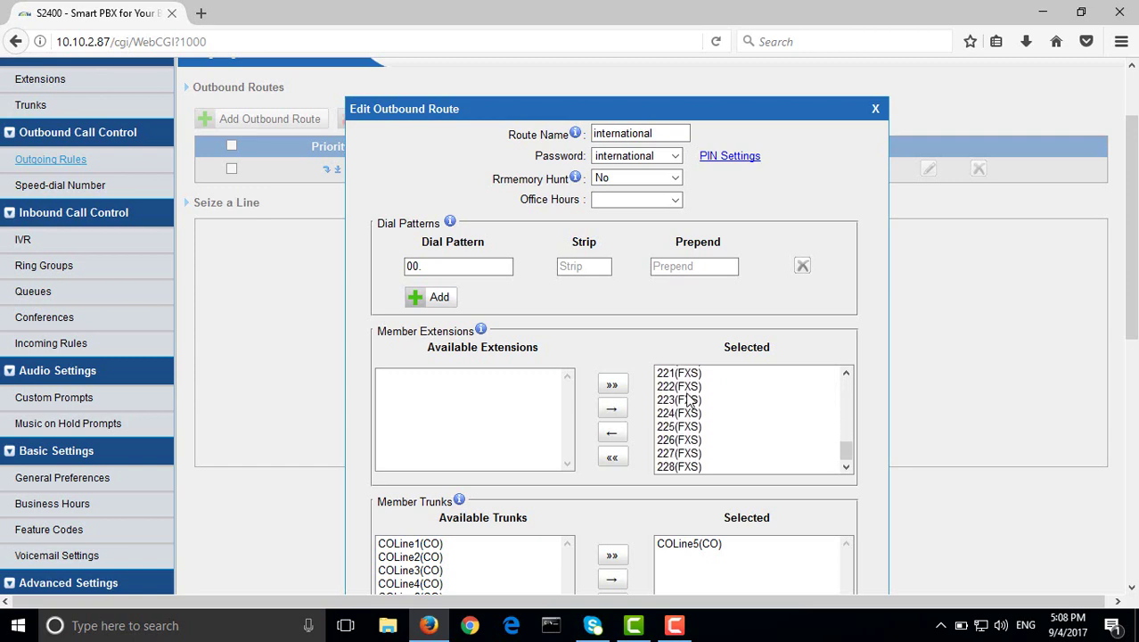
scroll(691, 474, down, 4)
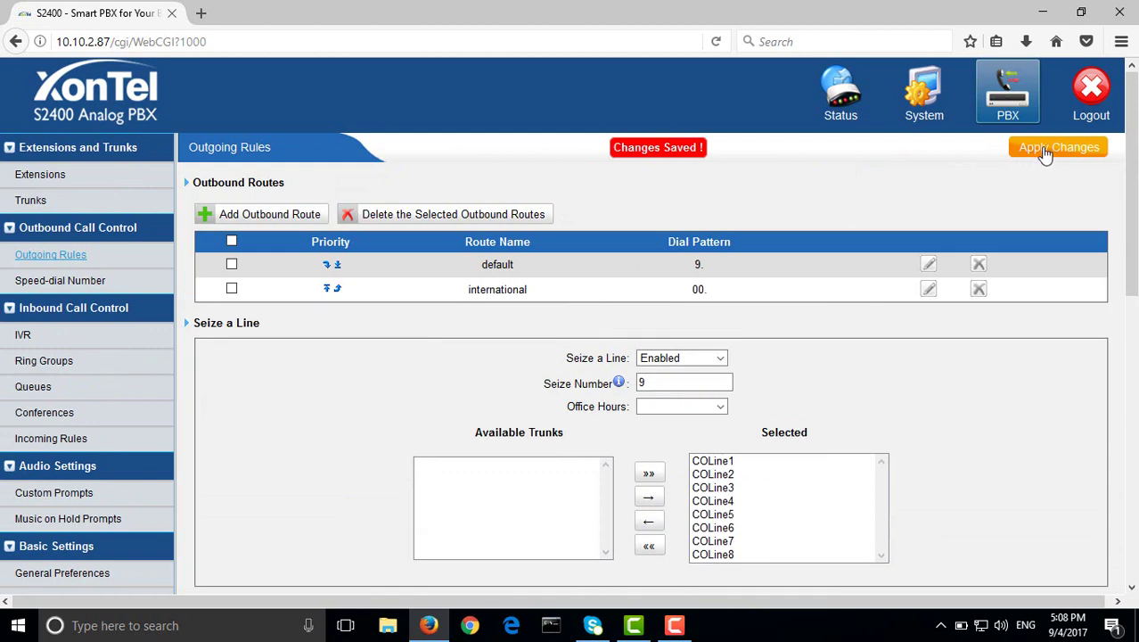
Save the 'international' outbound route and apply changes so it lists with pattern 00
click(1055, 148)
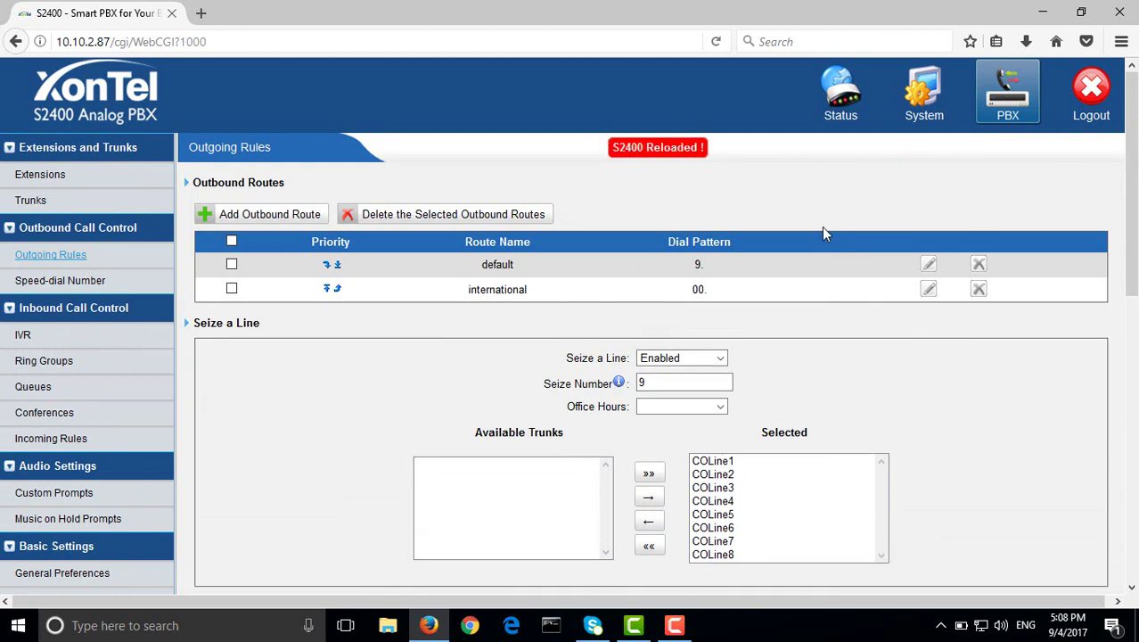